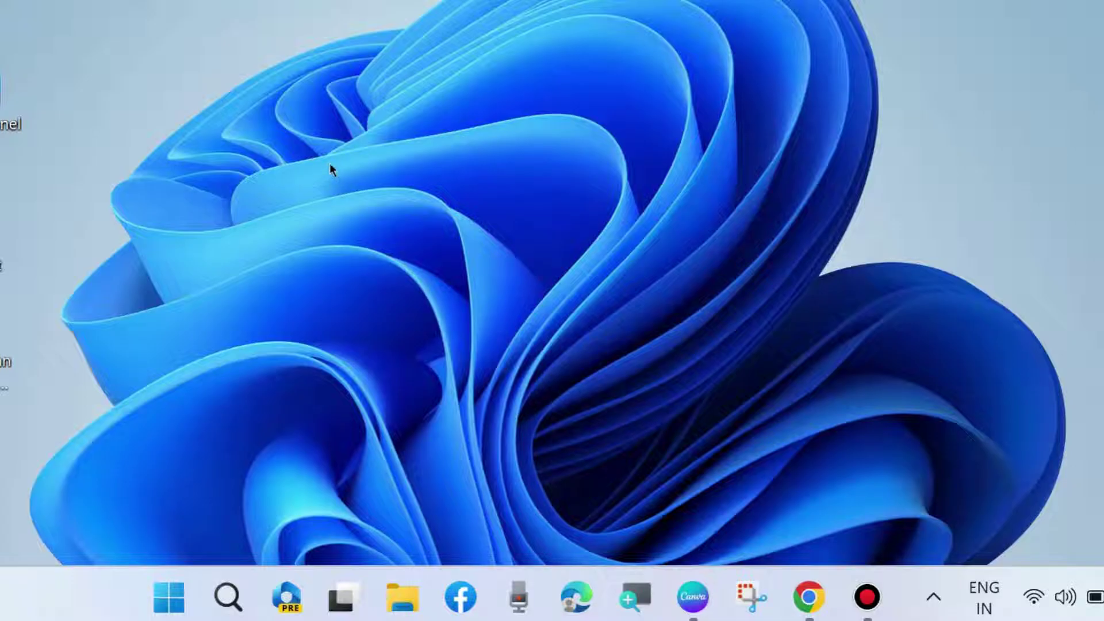
Step: Open Control Panel from the Windows search results
left_click_drag(1, 230, 404, 115)
left_click(441, 151)
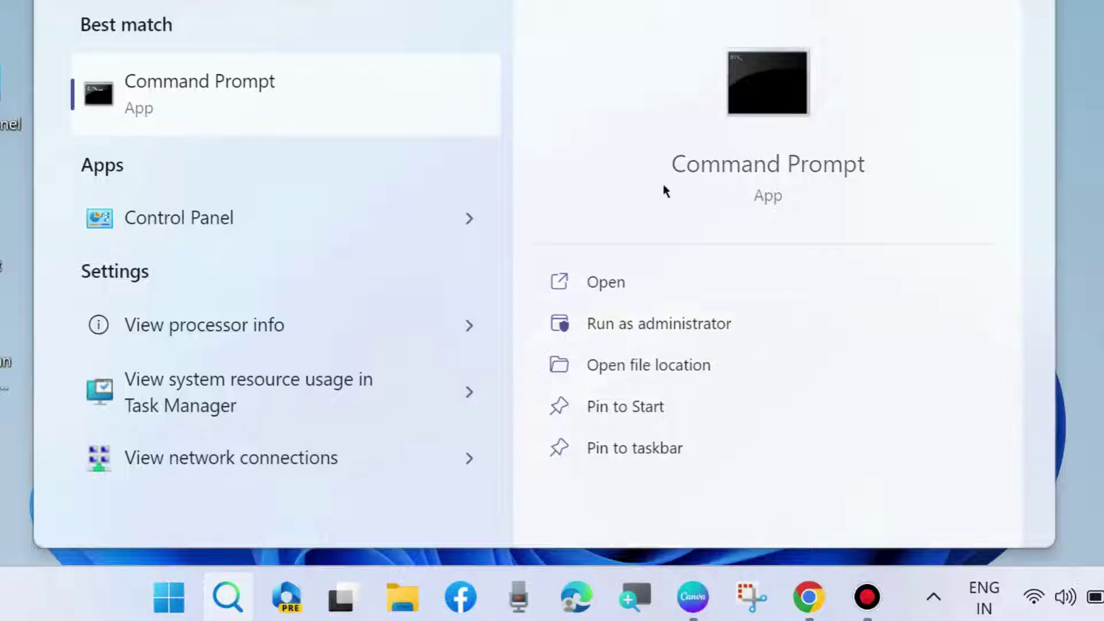
left_click(201, 221)
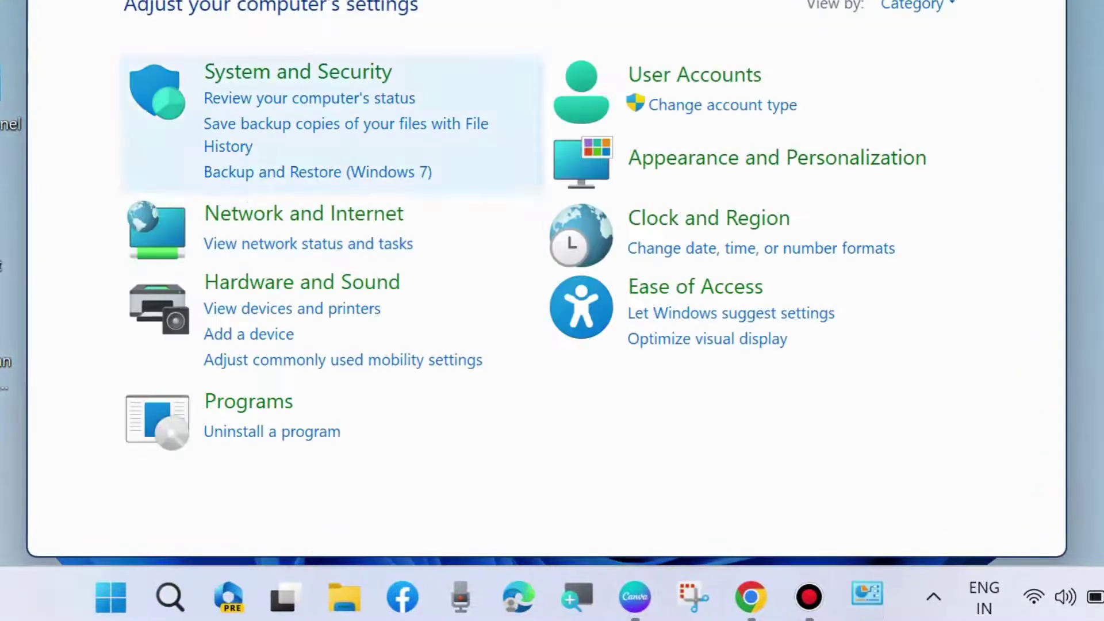
left_click_drag(512, 0, 554, 1)
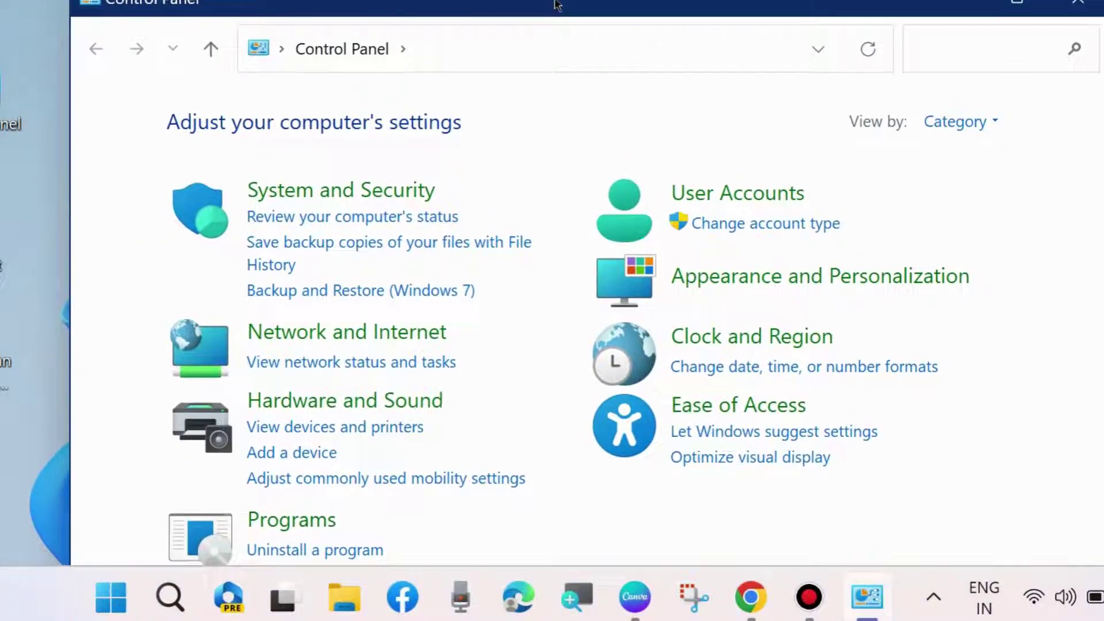
Step: Open Backup and Restore (Windows 7) in the System and Security category
left_click(346, 197)
scroll(544, 410, "down", 1)
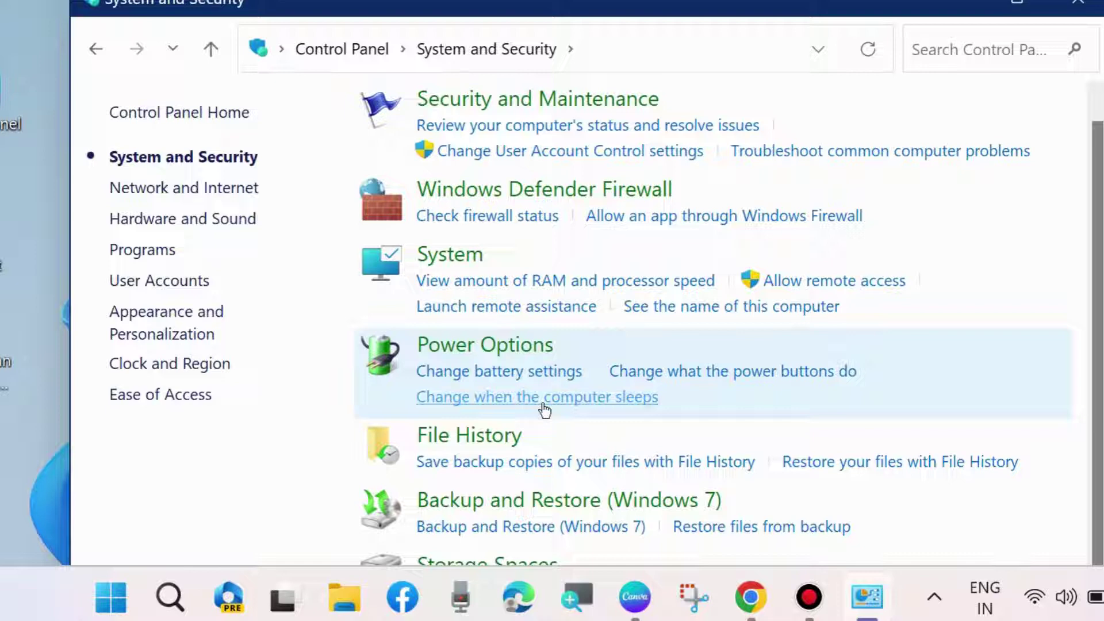
scroll(544, 409, "down", 1)
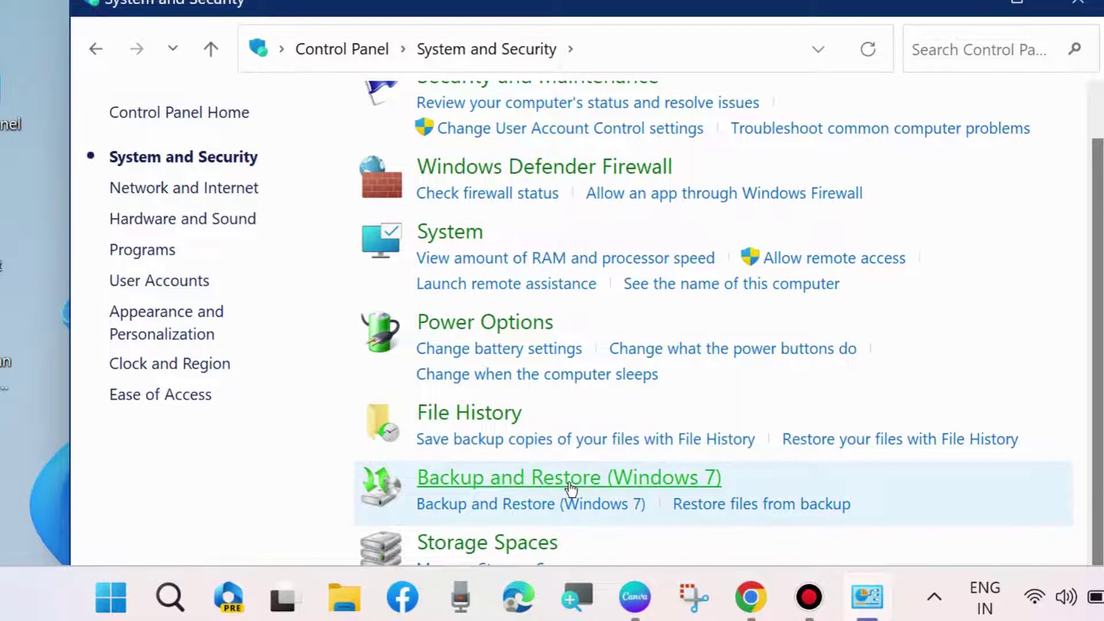
left_click(569, 483)
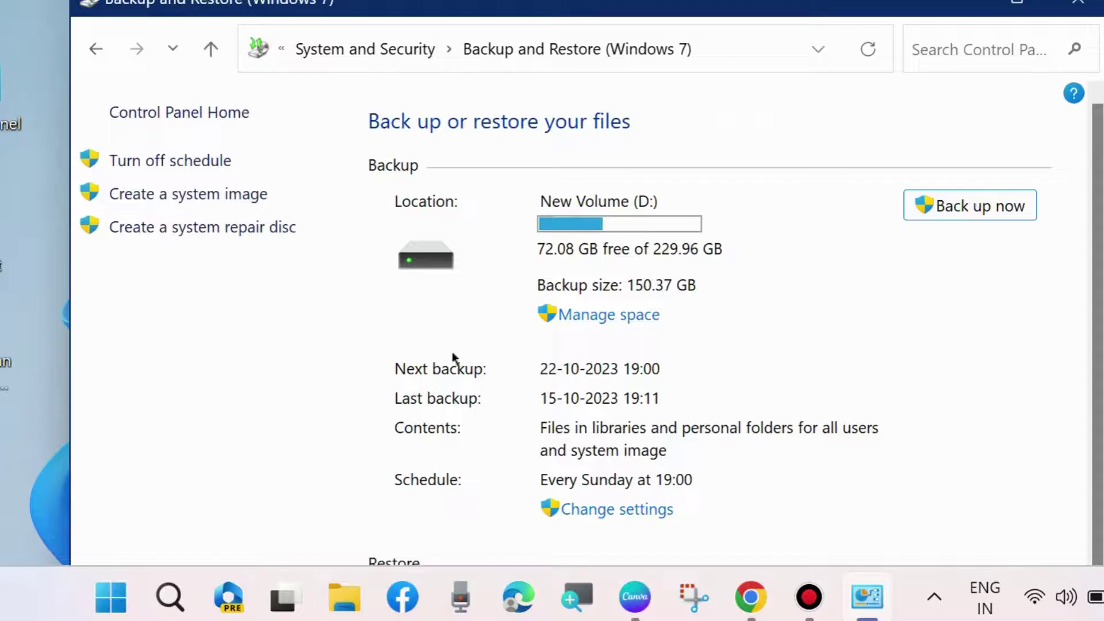
Step: Start restoring files from the current backup and choose to browse it for individual files
scroll(670, 341, "down", 1)
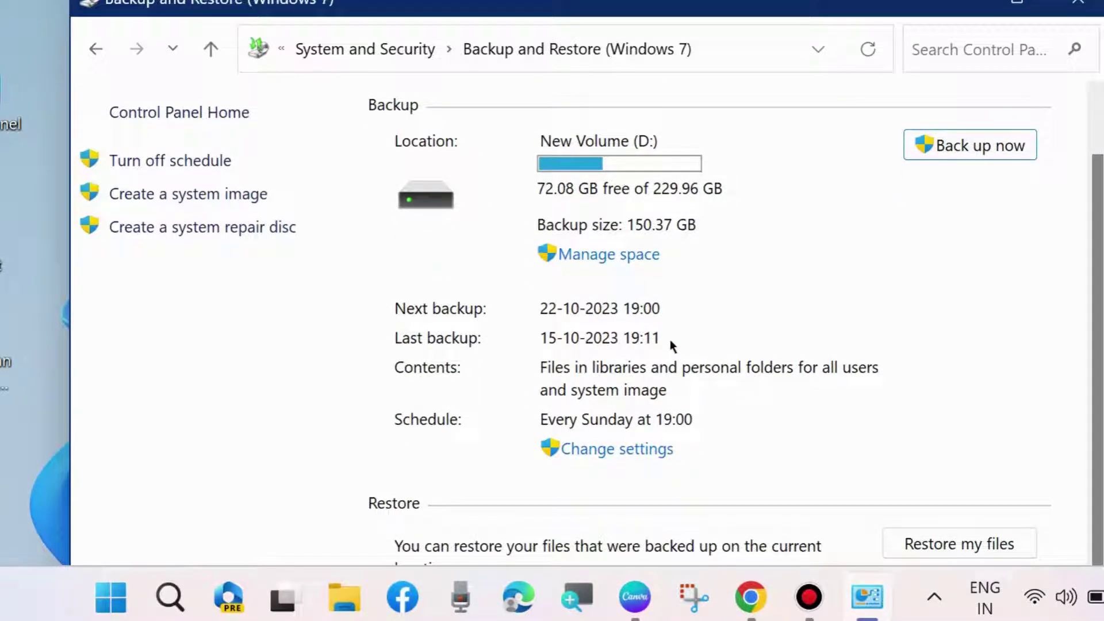
left_click_drag(572, 7, 541, 0)
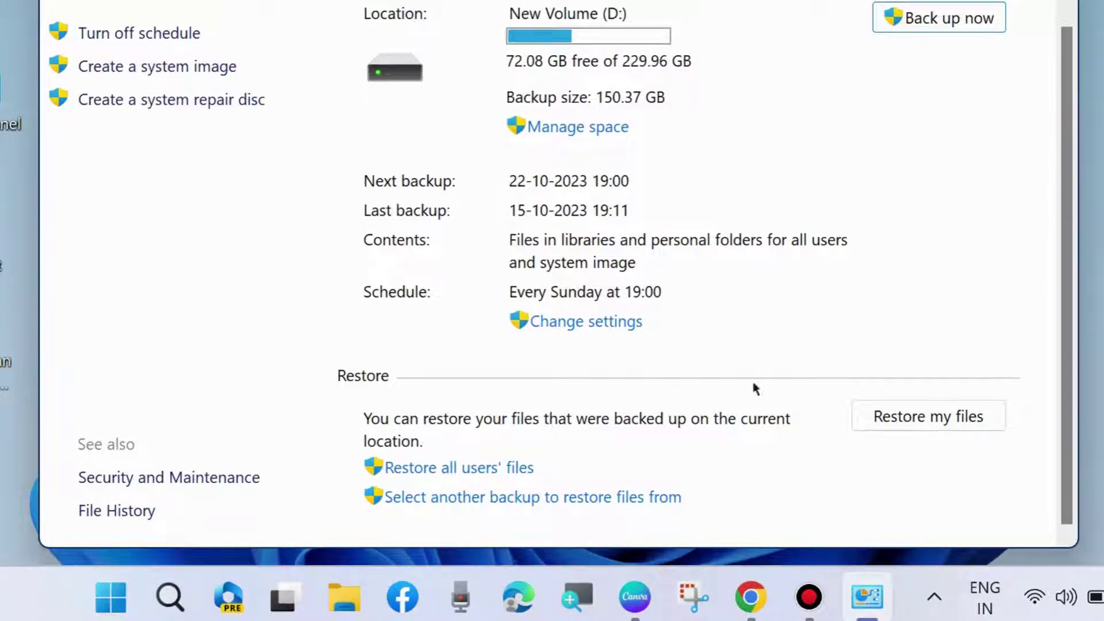
left_click(913, 418)
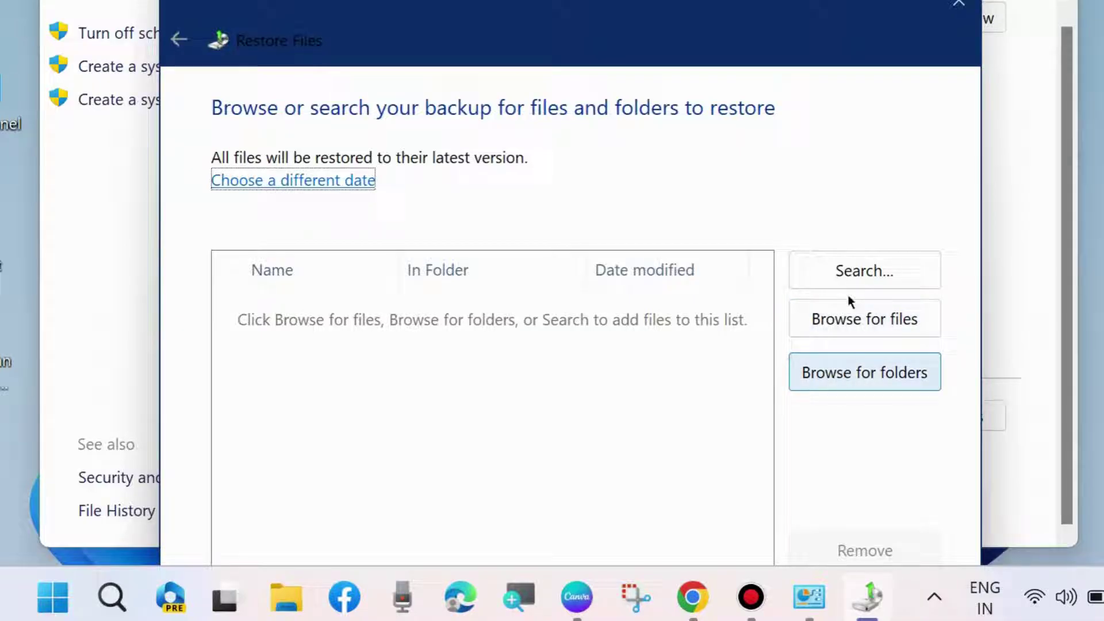
left_click(867, 326)
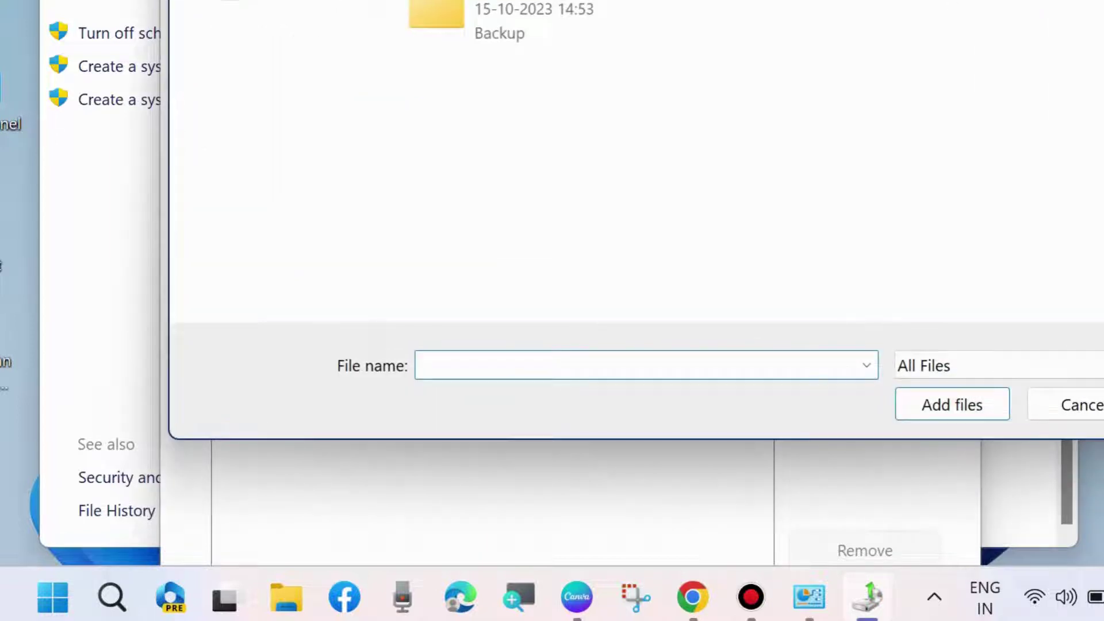
Step: Browse the backup of C: to the Videos folder inside the non-administrator user's profile folder under Users
left_click_drag(660, 0, 557, 3)
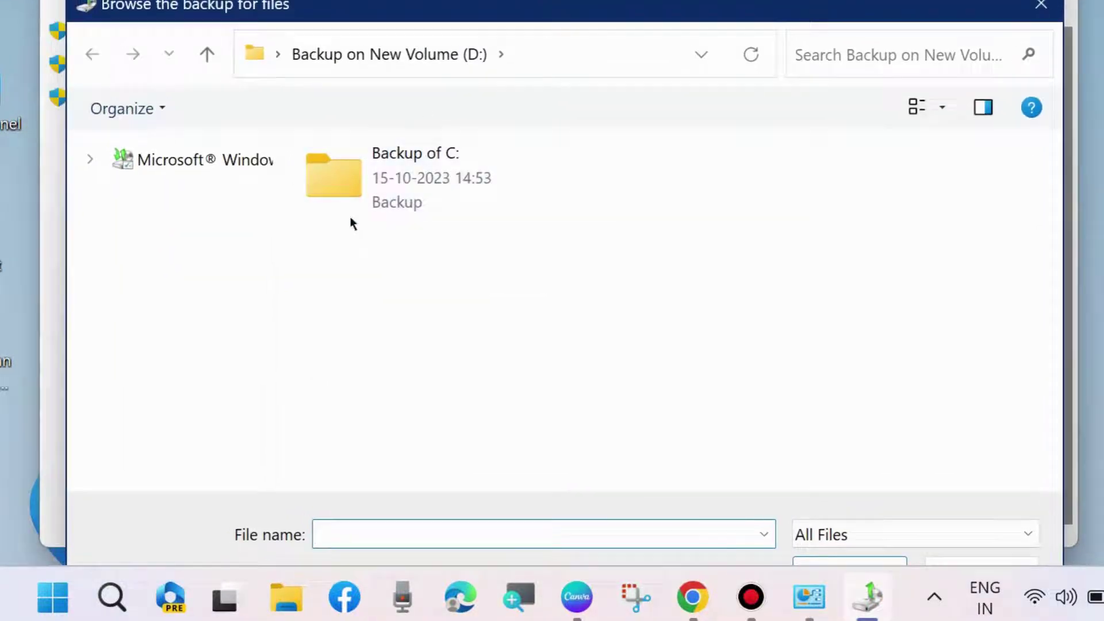
double_click(361, 178)
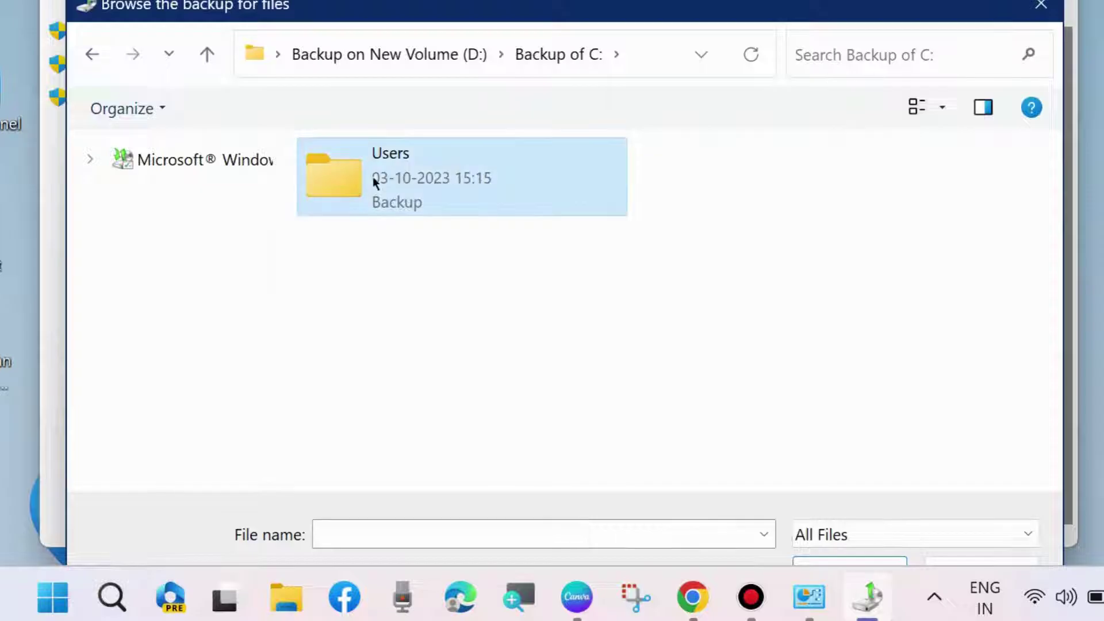
double_click(373, 180)
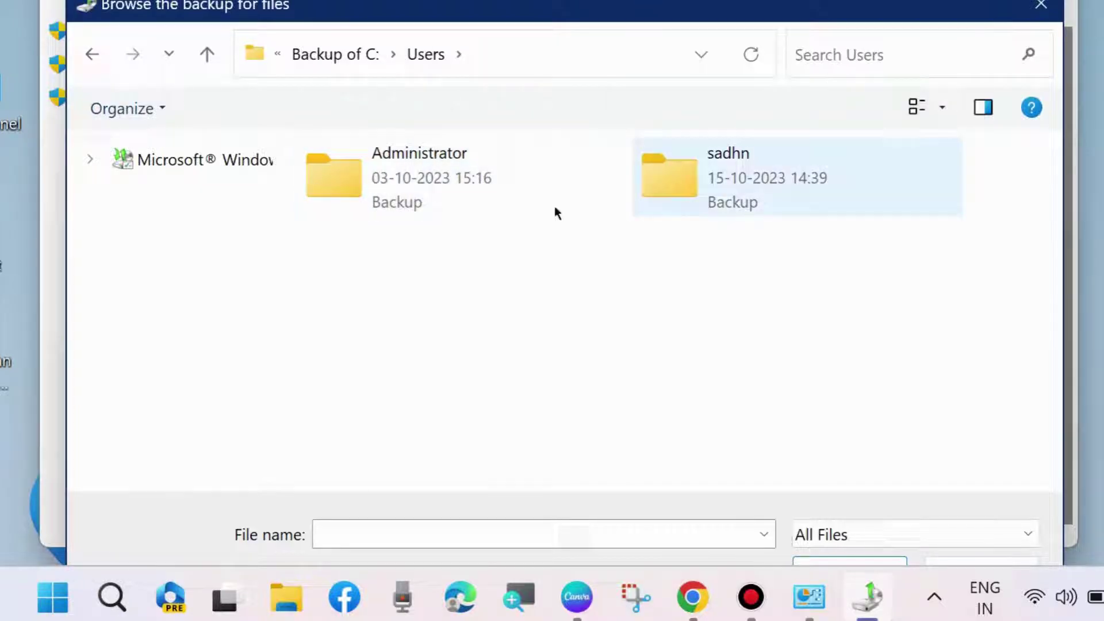
double_click(672, 179)
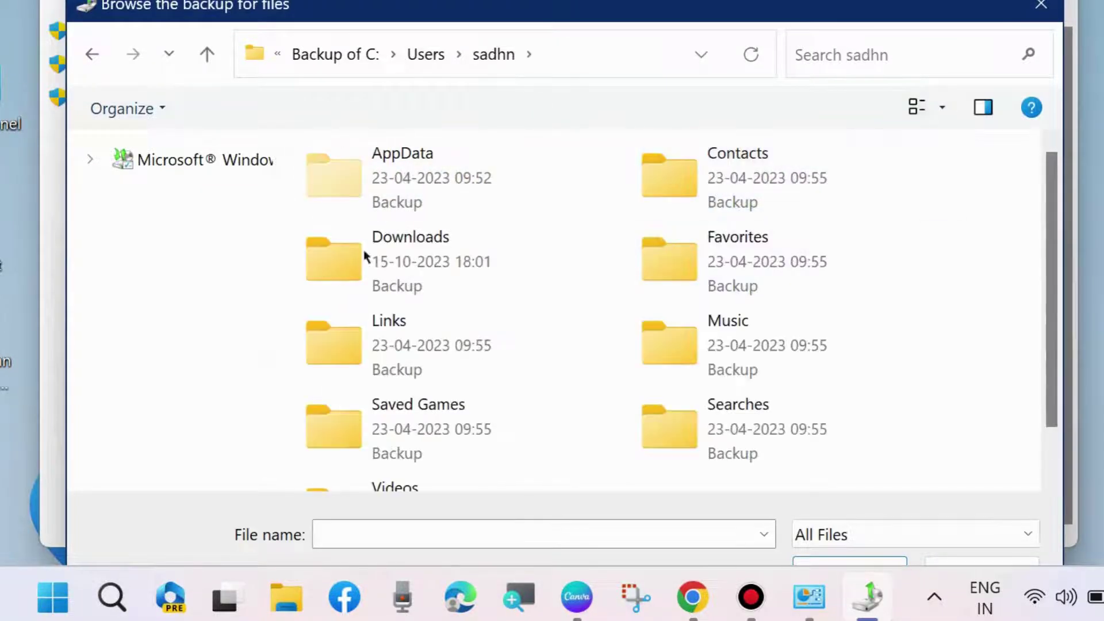
scroll(464, 348, "down", 2)
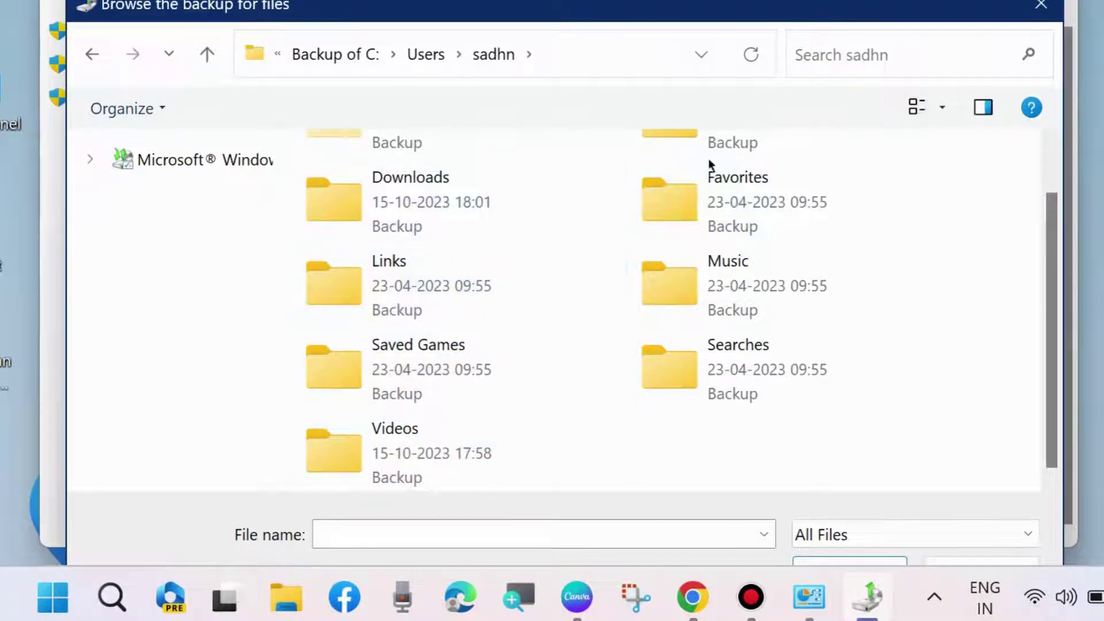
scroll(676, 290, "up", 2)
scroll(575, 347, "down", 2)
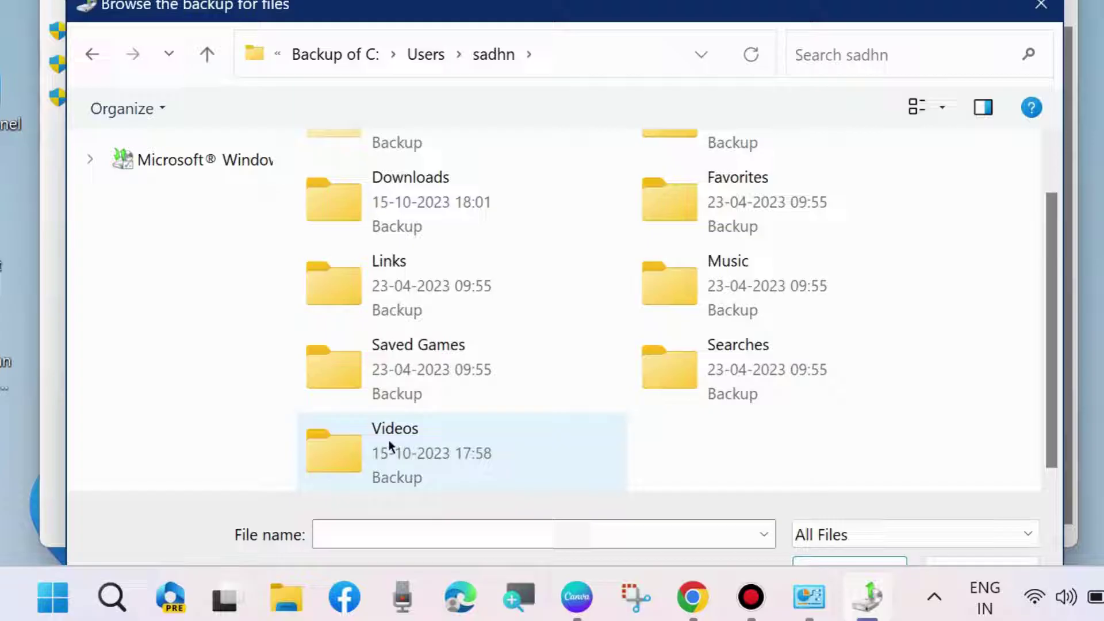
left_click(409, 448)
double_click(408, 448)
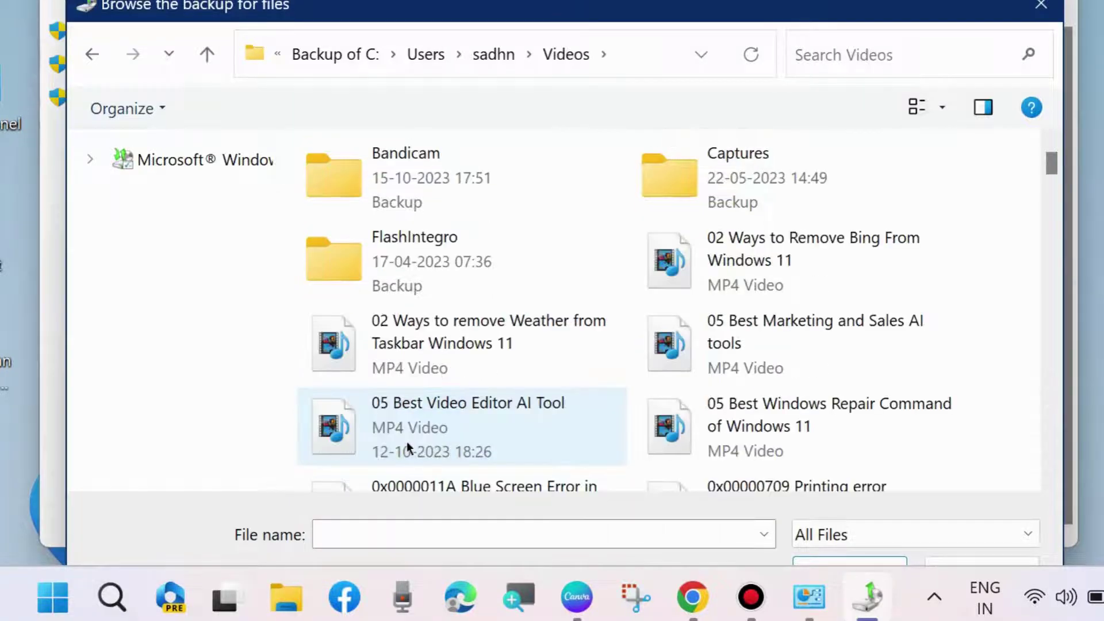
Step: Add the video "How to Enable Font Providers In Windows 11" to the list of files to restore
scroll(685, 362, "down", 15)
scroll(685, 363, "down", 10)
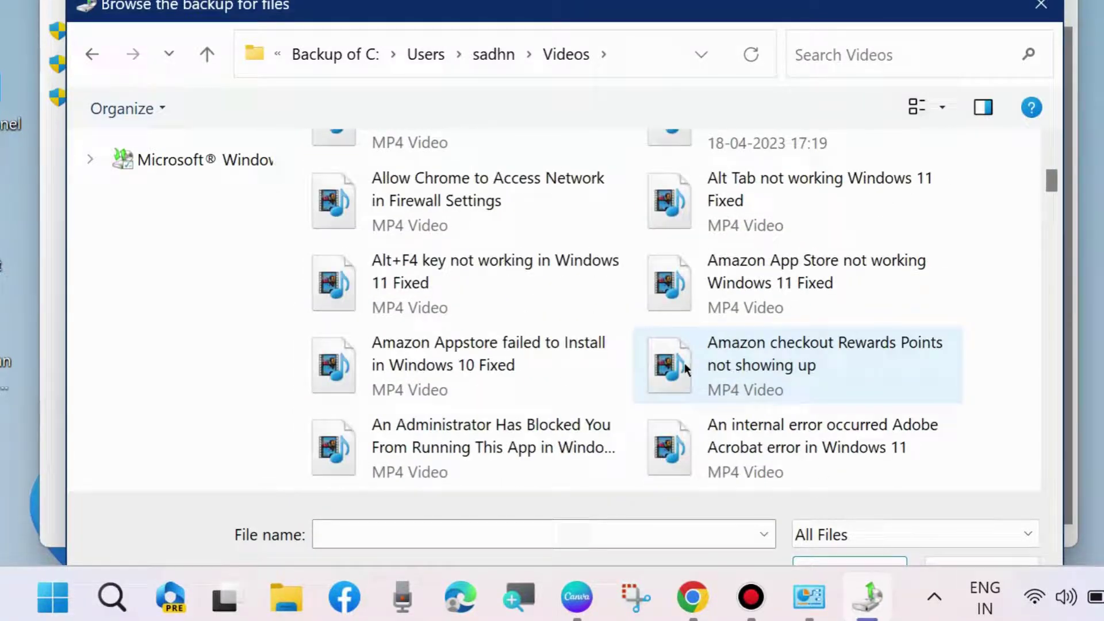
scroll(800, 407, "down", 20)
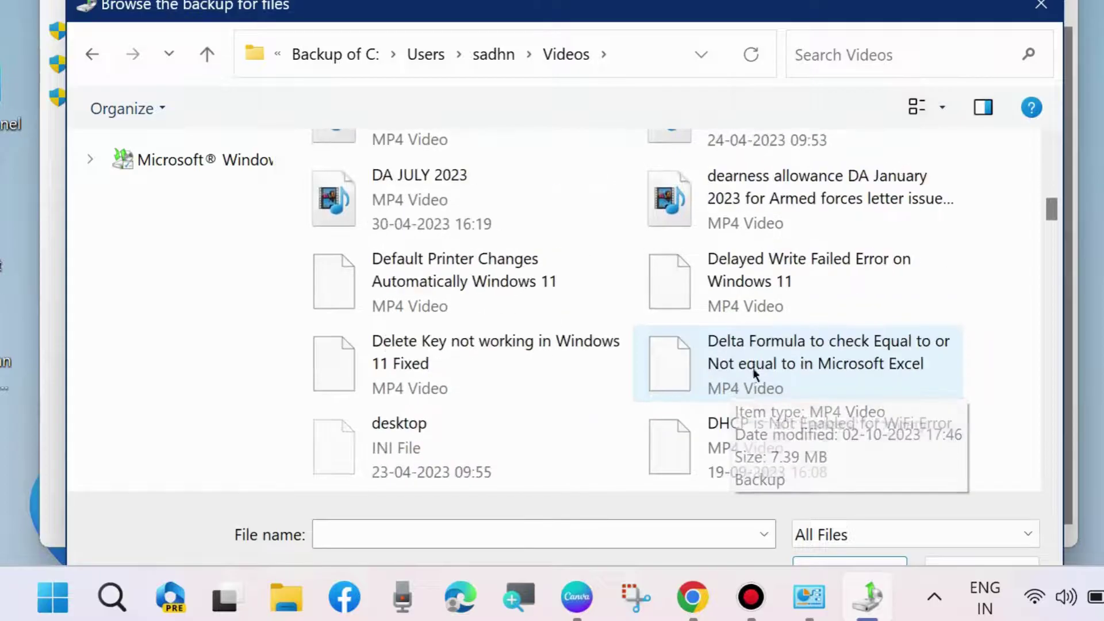
scroll(765, 388, "down", 20)
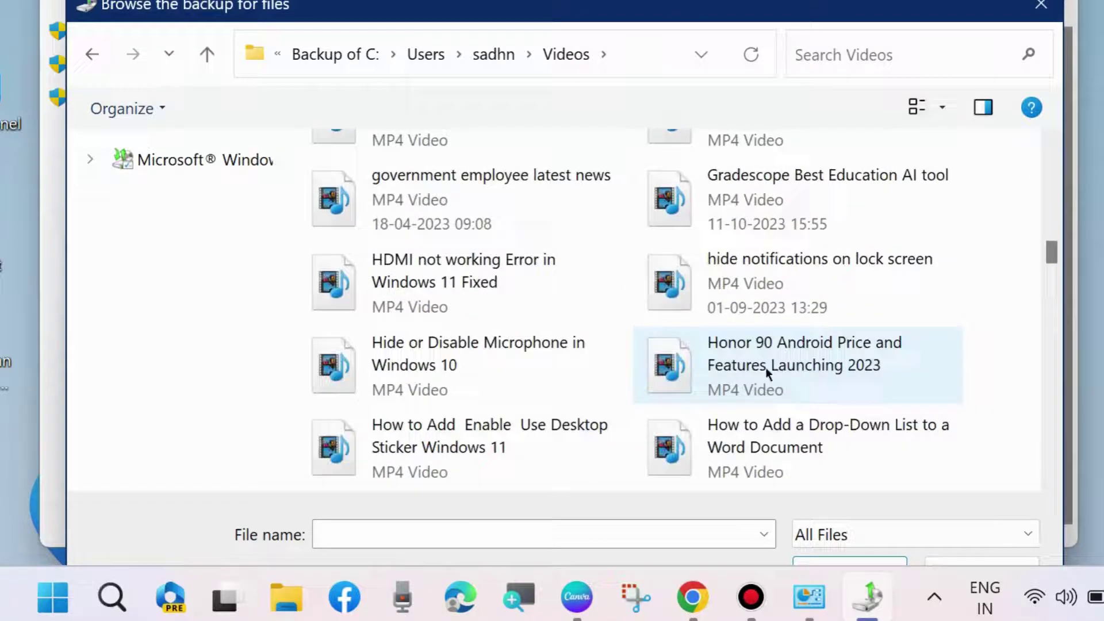
scroll(771, 389, "down", 5)
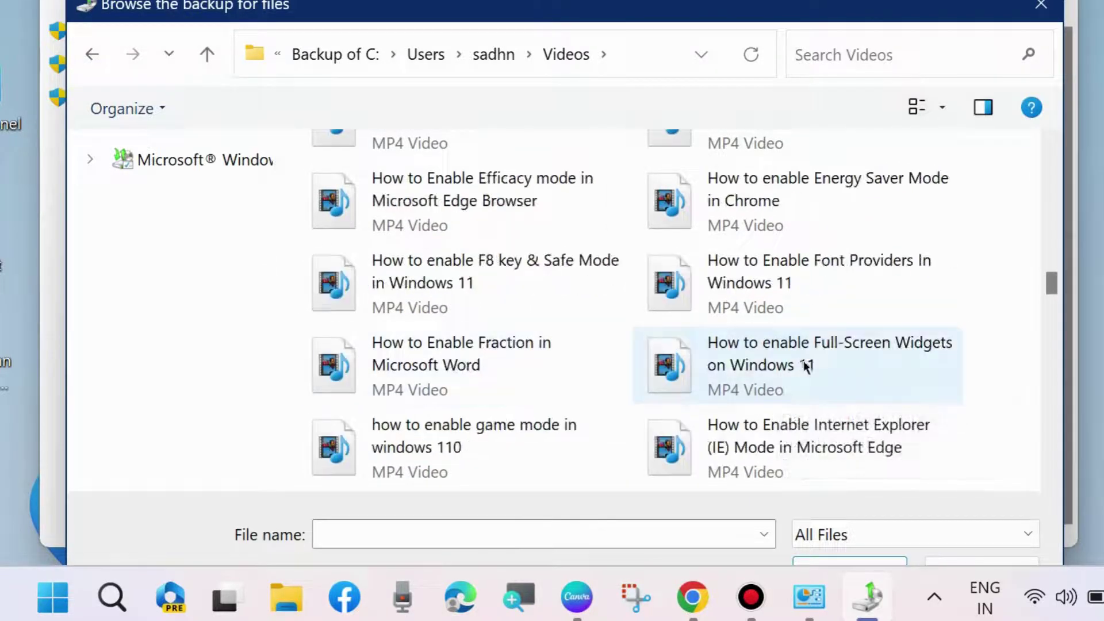
left_click(749, 282)
left_click_drag(785, 87, 785, 33)
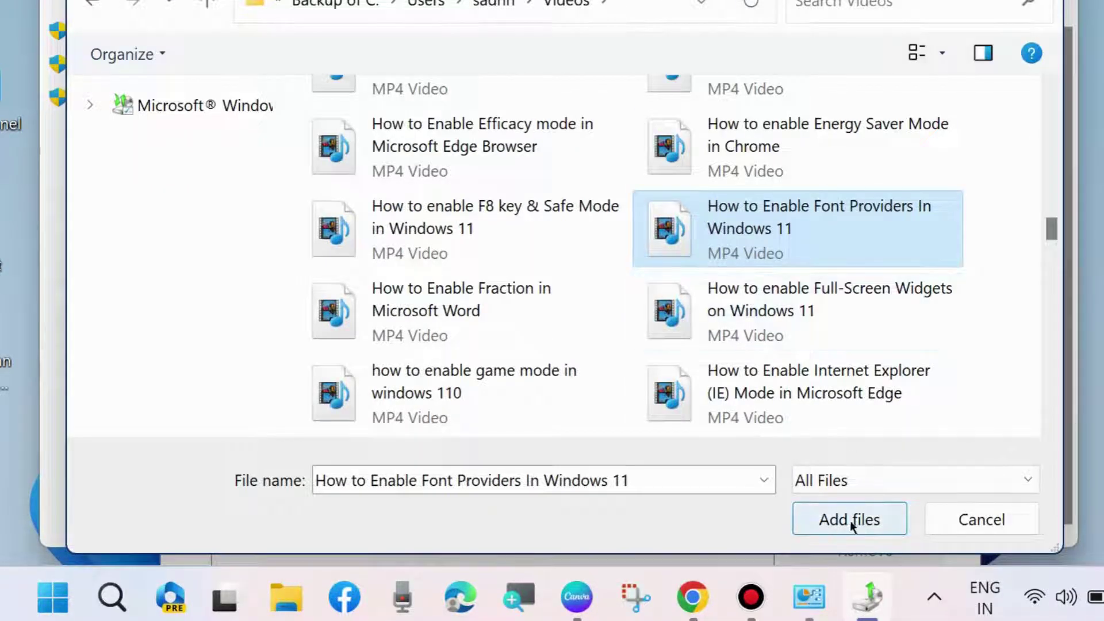
left_click(832, 520)
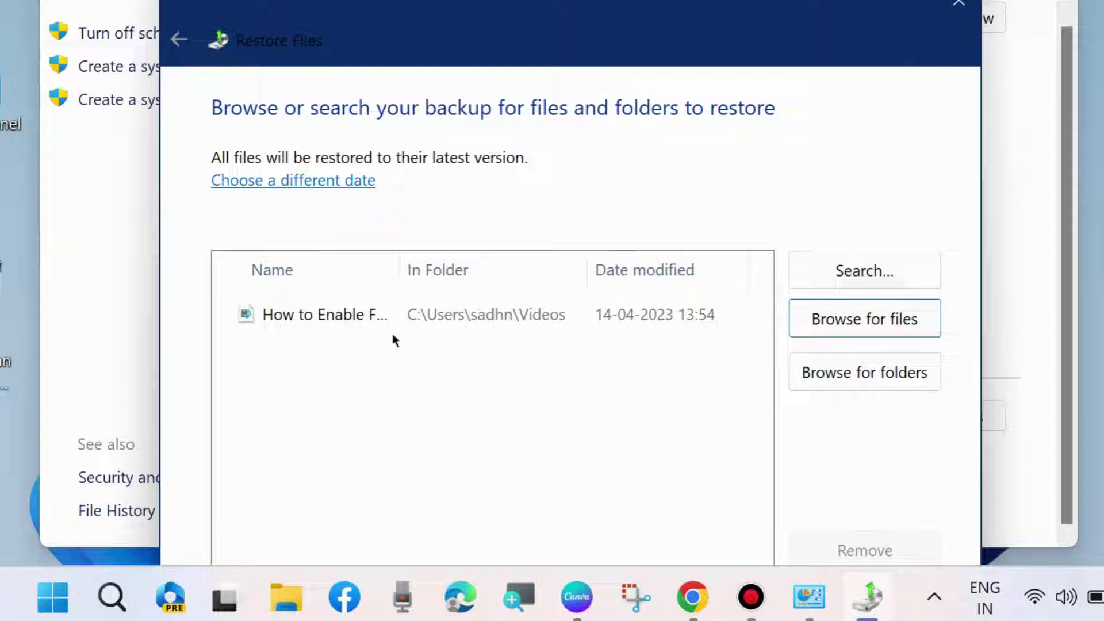
Step: Restore the listed video to its original location, copying and replacing the existing file of the same name
left_click_drag(609, 36, 587, 54)
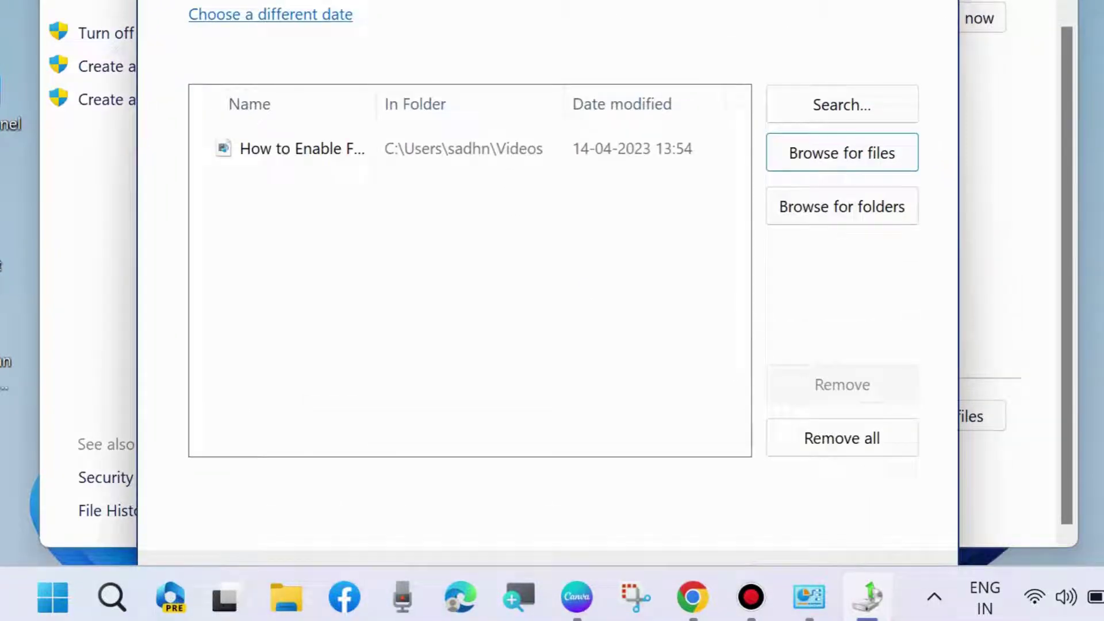
left_click_drag(587, 0, 609, 16)
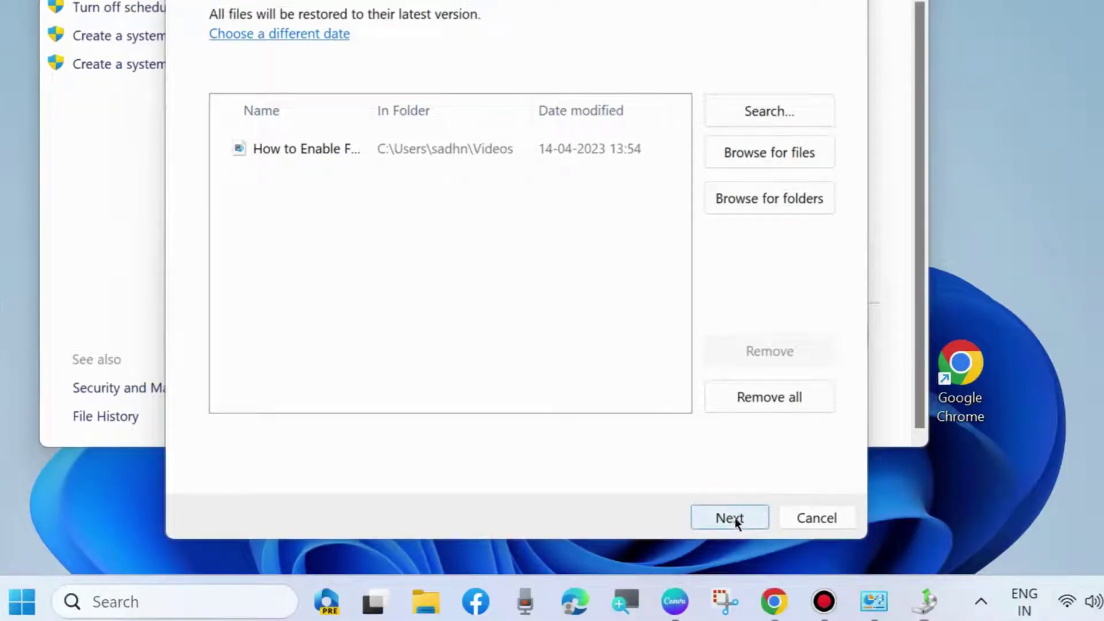
left_click(730, 518)
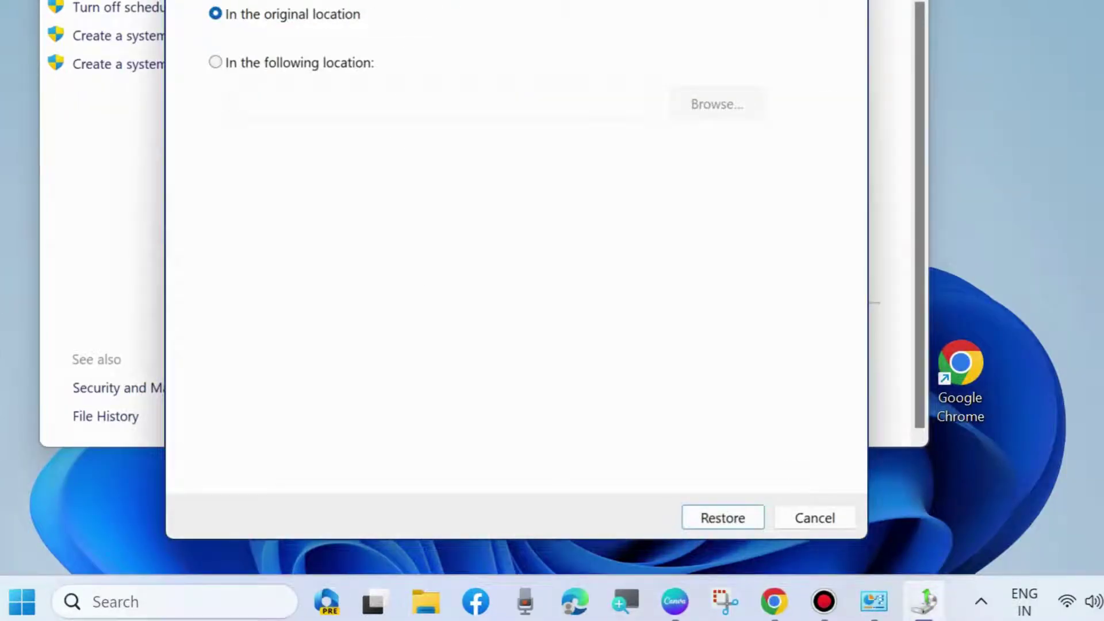
left_click_drag(397, 0, 409, 74)
left_click_drag(481, 0, 482, 12)
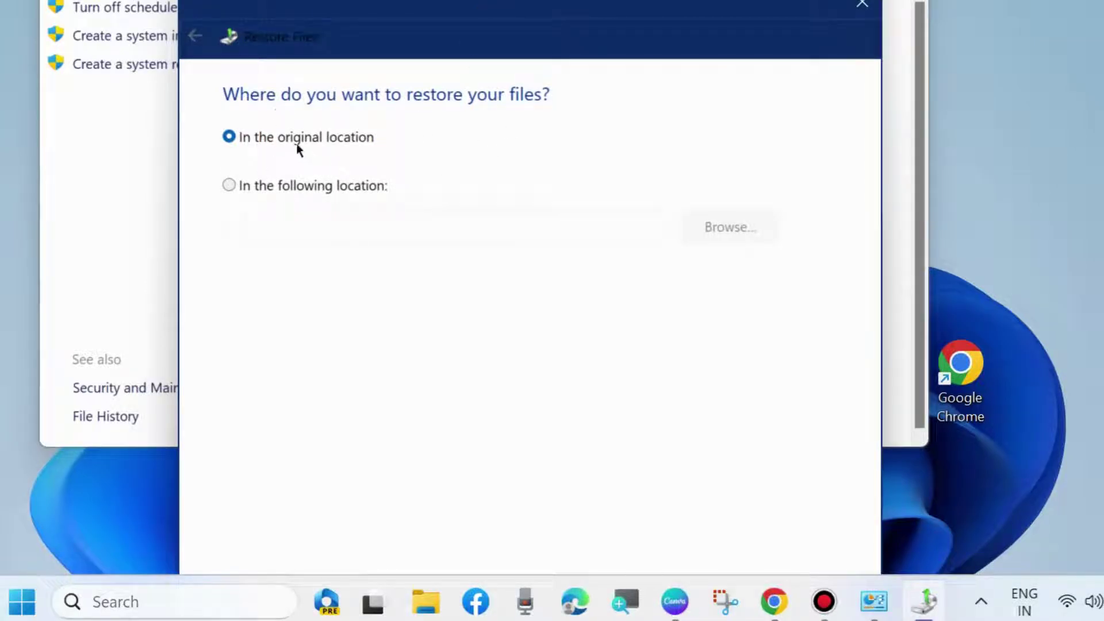
left_click_drag(549, 28, 540, 0)
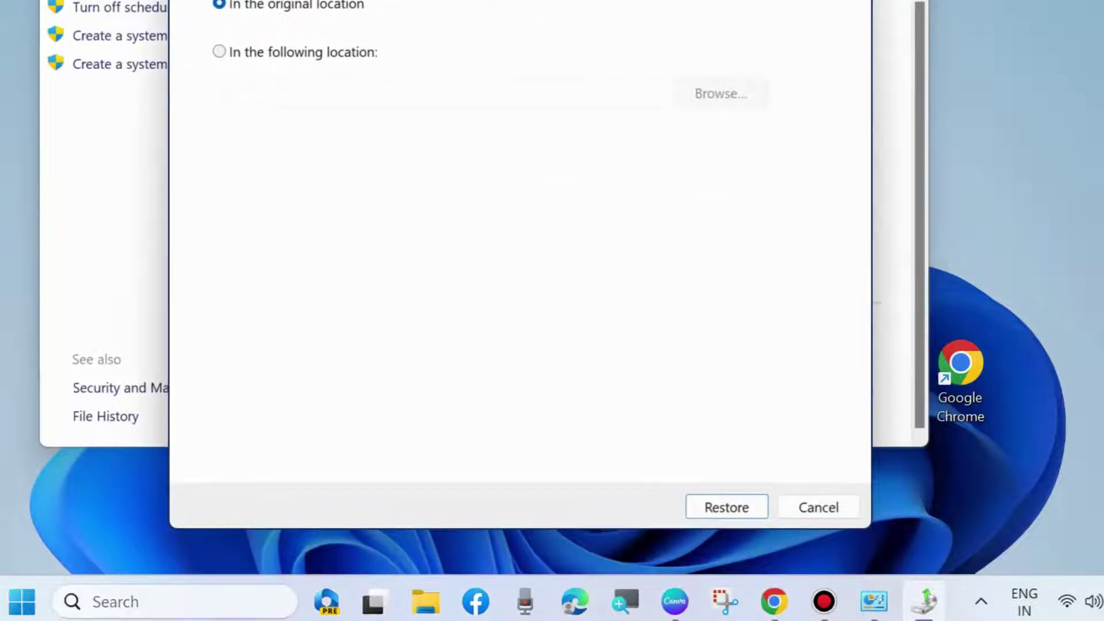
left_click(726, 508)
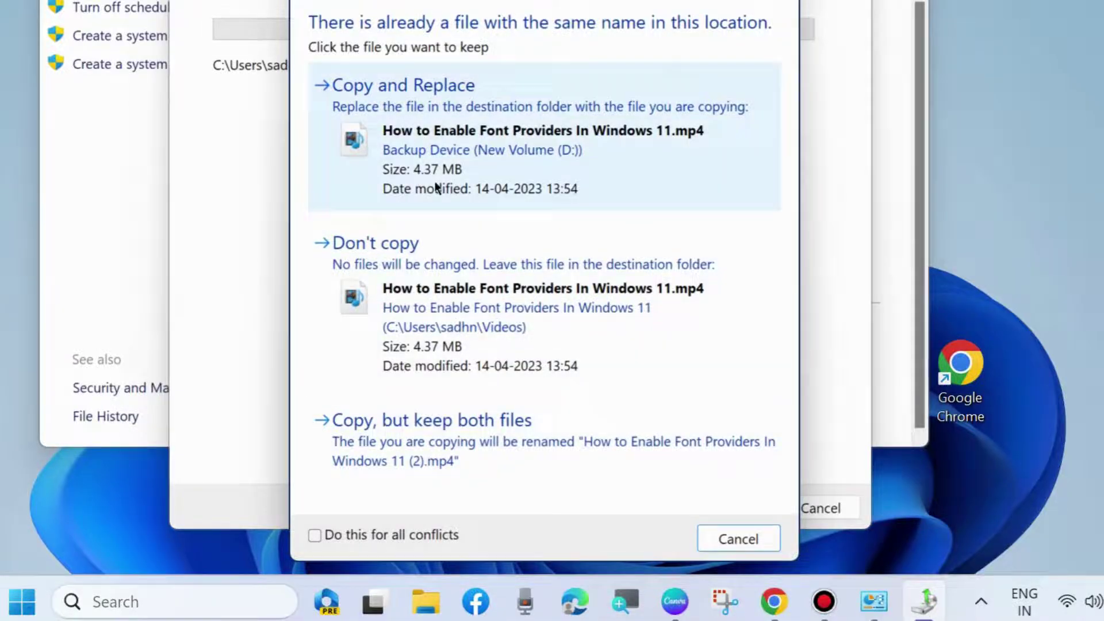
left_click(407, 112)
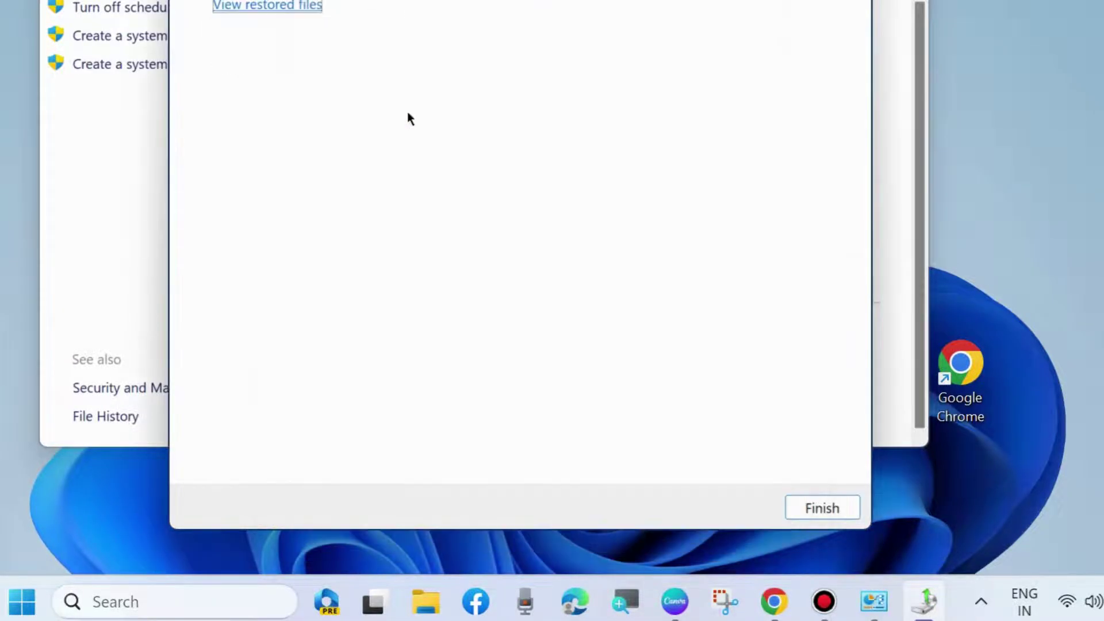
Step: View the restored files in their folder, and close the folder, Restore Files and Backup and Restore windows
left_click_drag(474, 0, 494, 6)
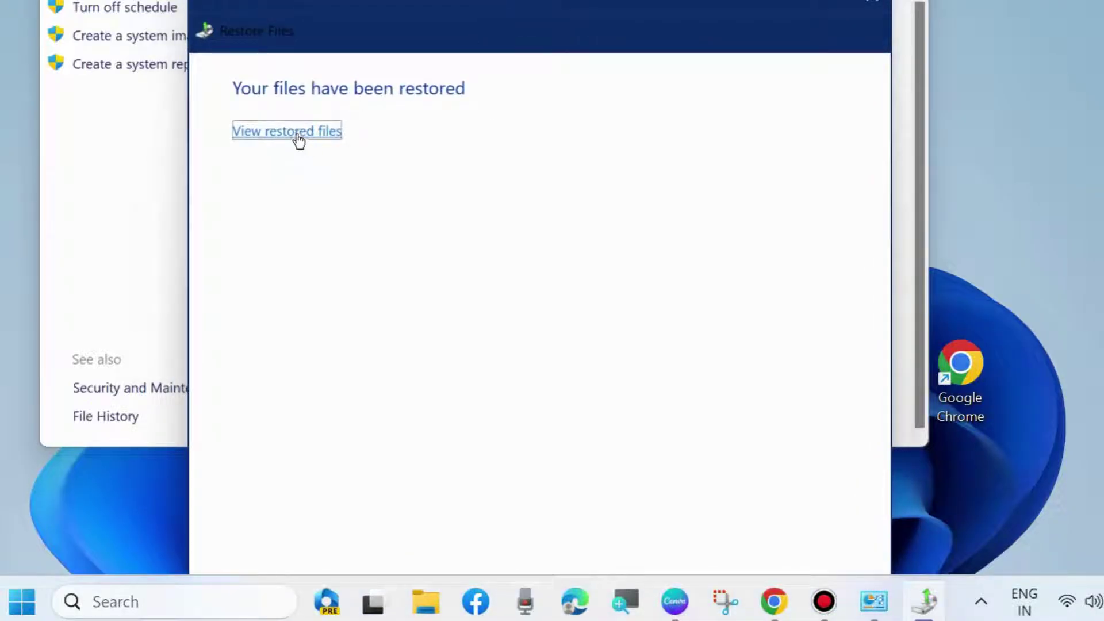
left_click(297, 134)
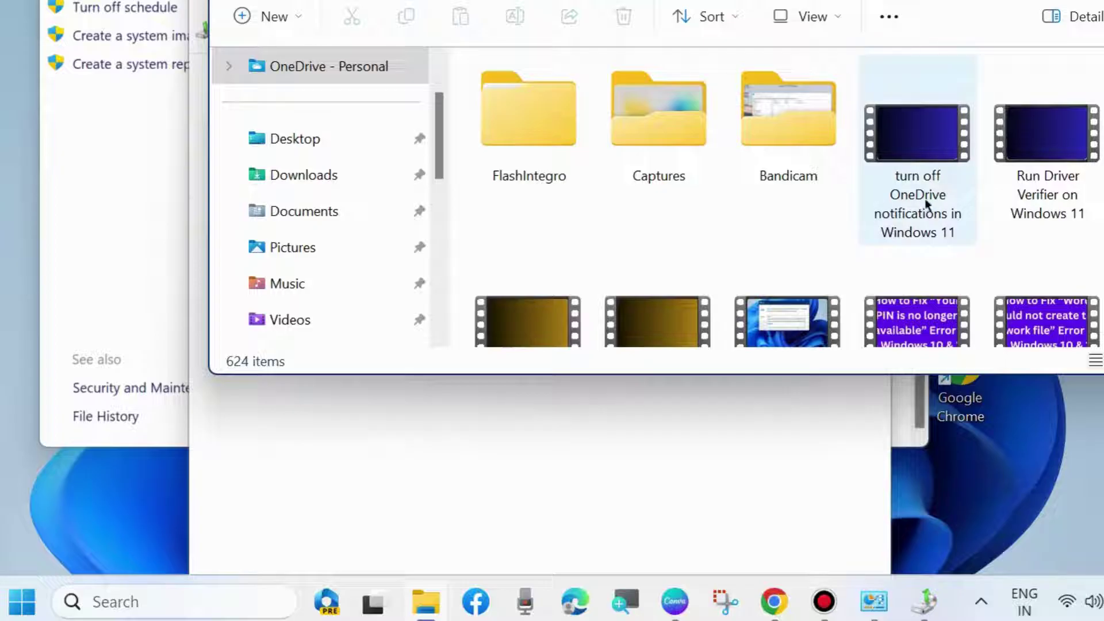
key("alt+F4")
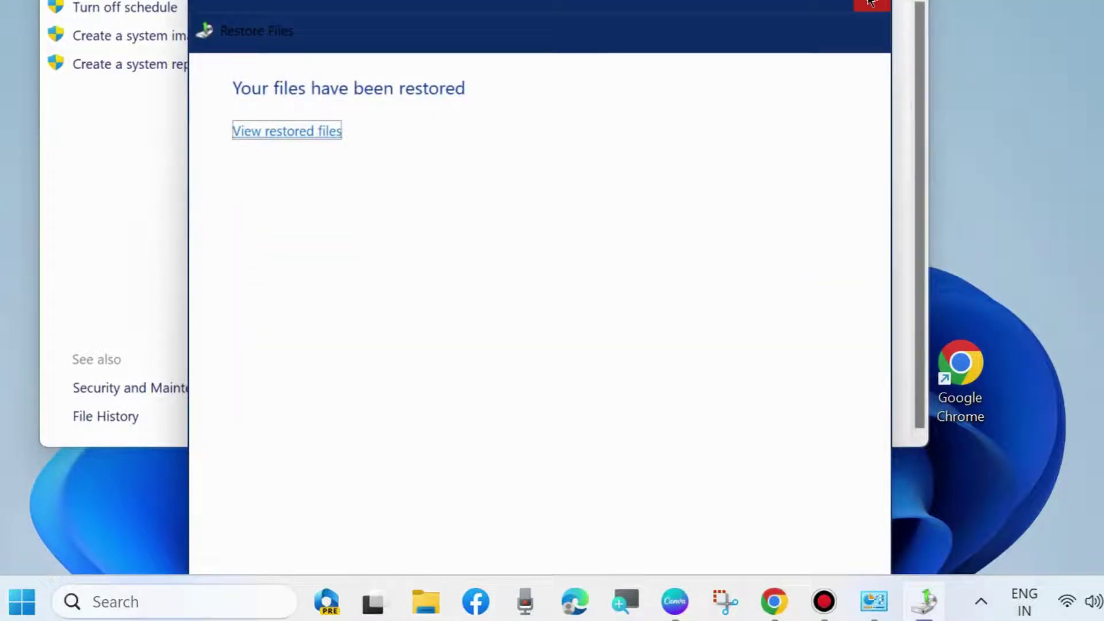
left_click(872, 6)
key("alt+F4")
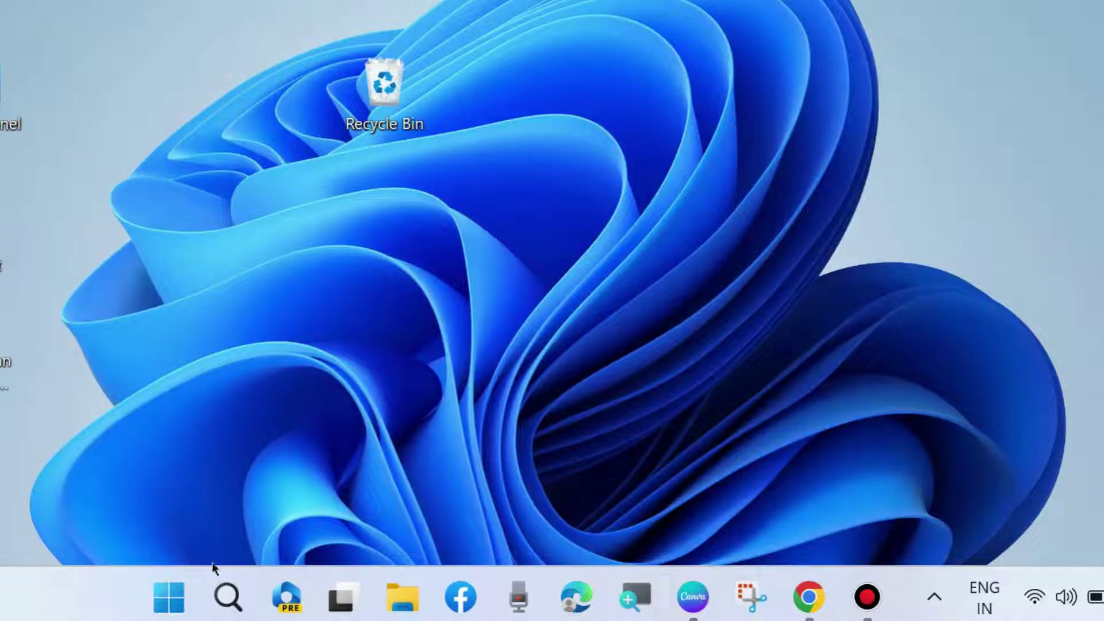
Step: Search Windows for "store" and open the Microsoft Store app
left_click(228, 596)
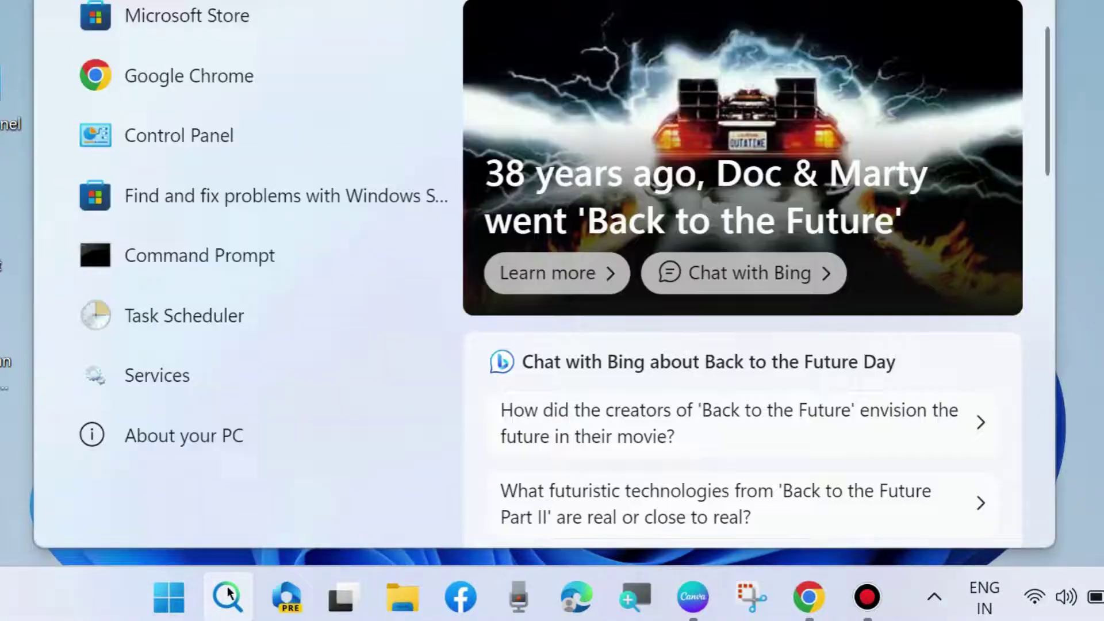
type("store")
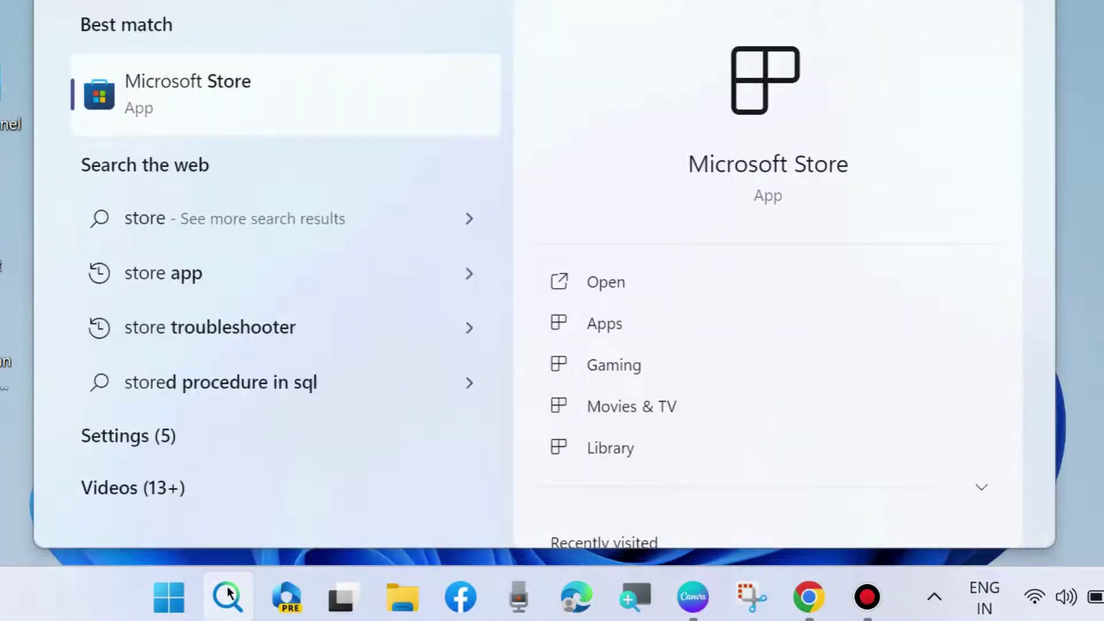
left_click(224, 85)
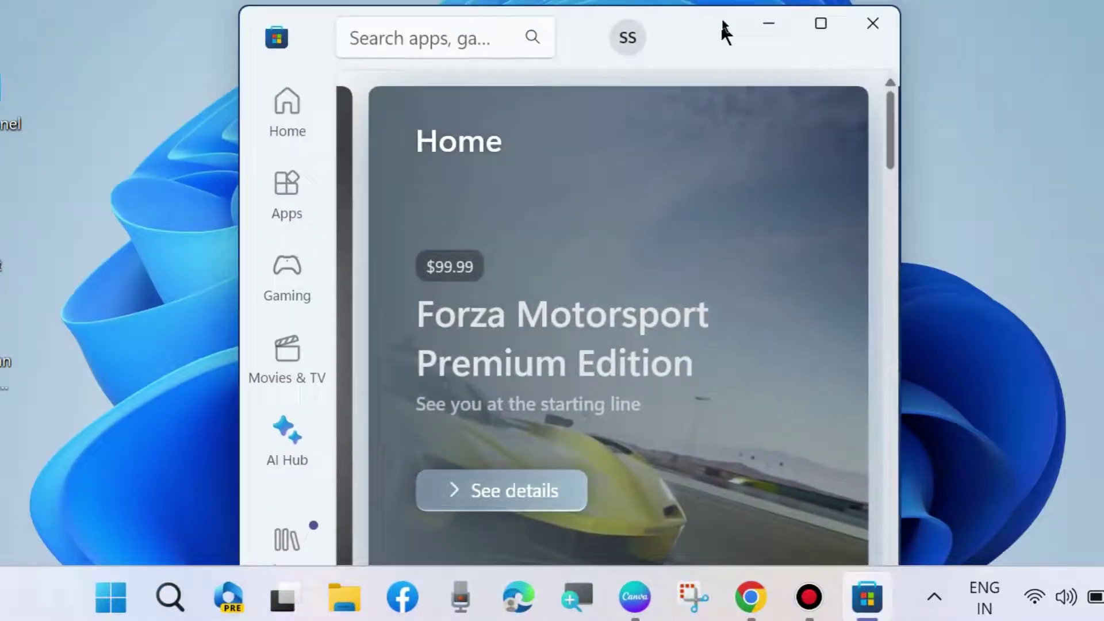
Step: Search the store for "recoverit" and open the Wondershare Recoverit app page
left_click(436, 26)
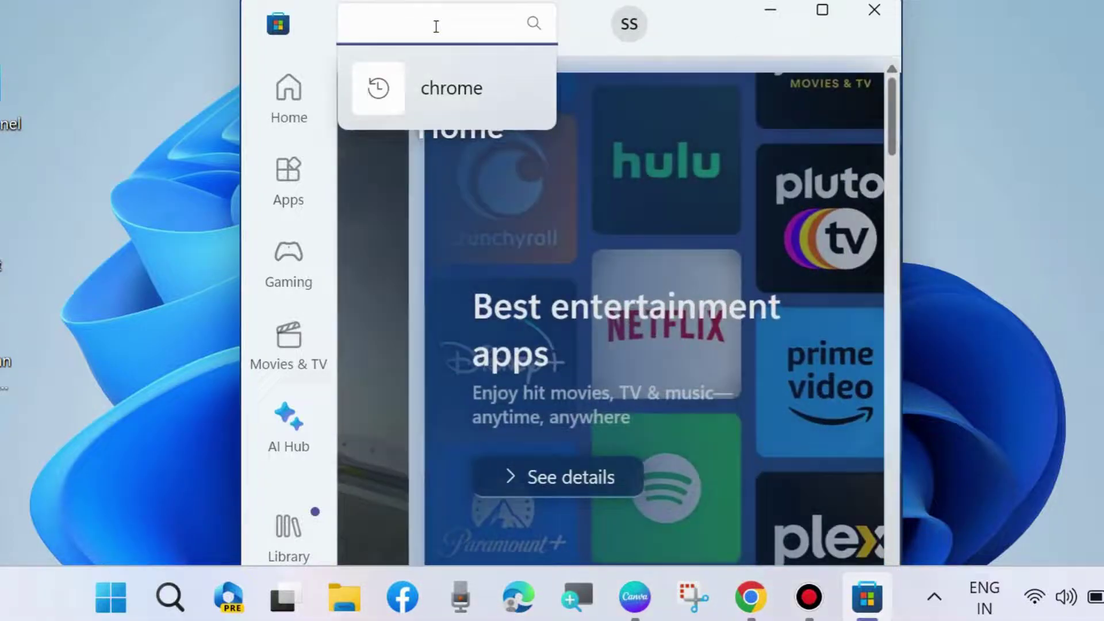
type("recoverit")
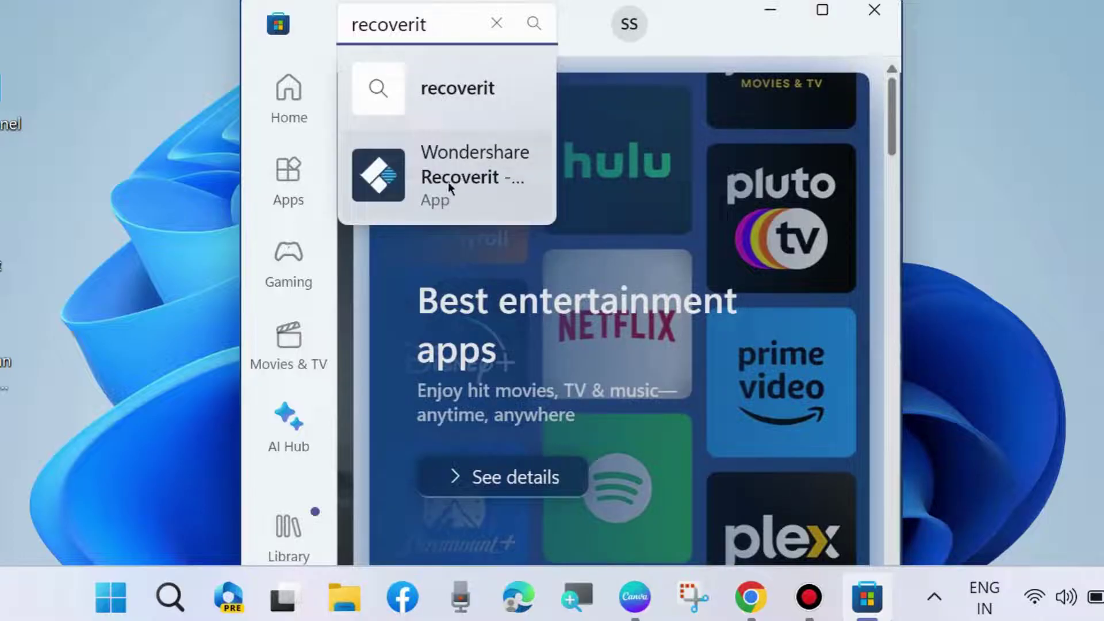
left_click(460, 175)
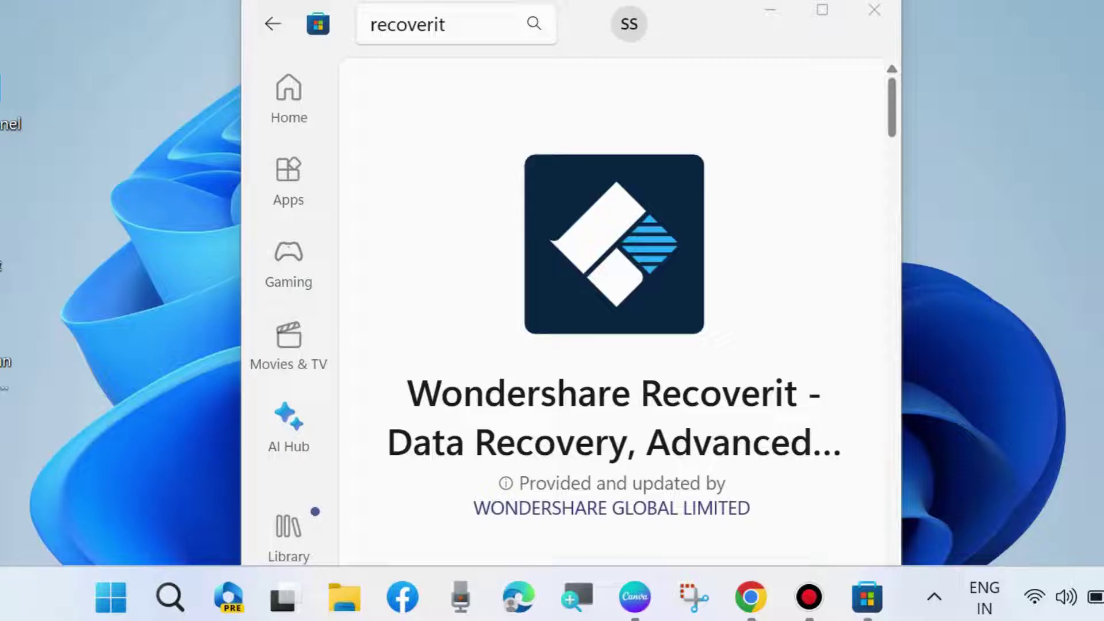
Step: Install Wondershare Recoverit from its store page and dismiss the browser page about the installation
left_click_drag(702, 11, 658, 0)
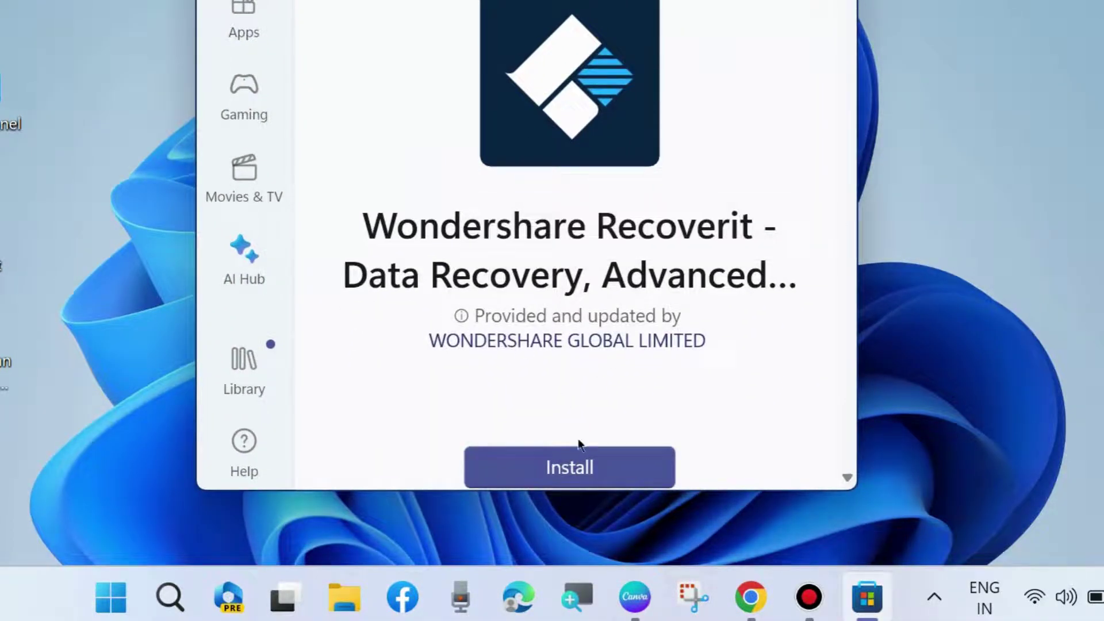
left_click(558, 466)
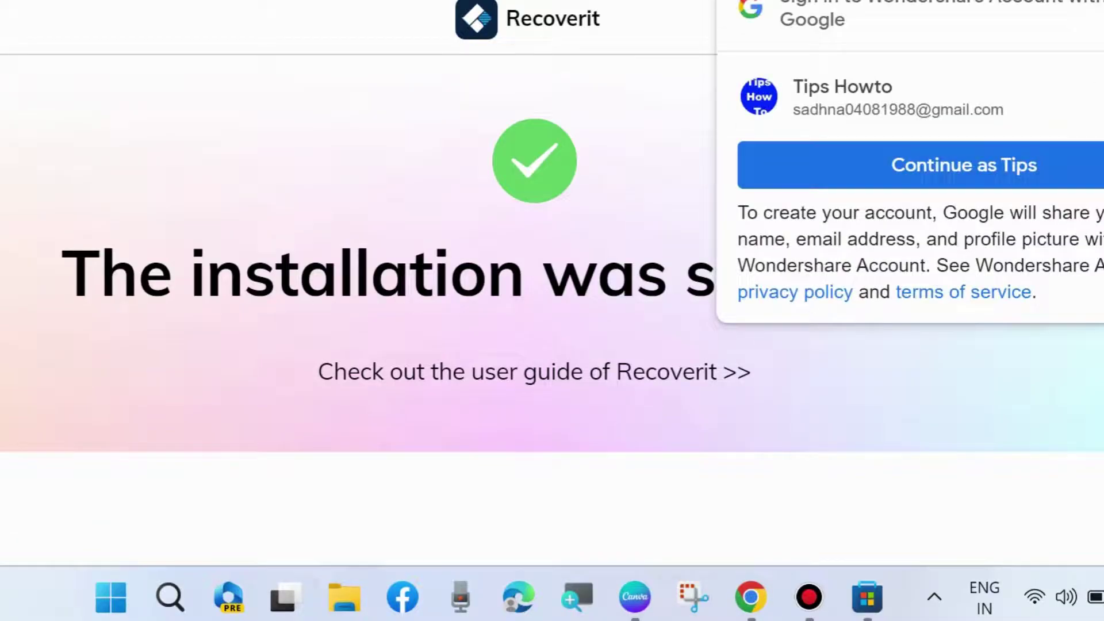
left_click(1103, 5)
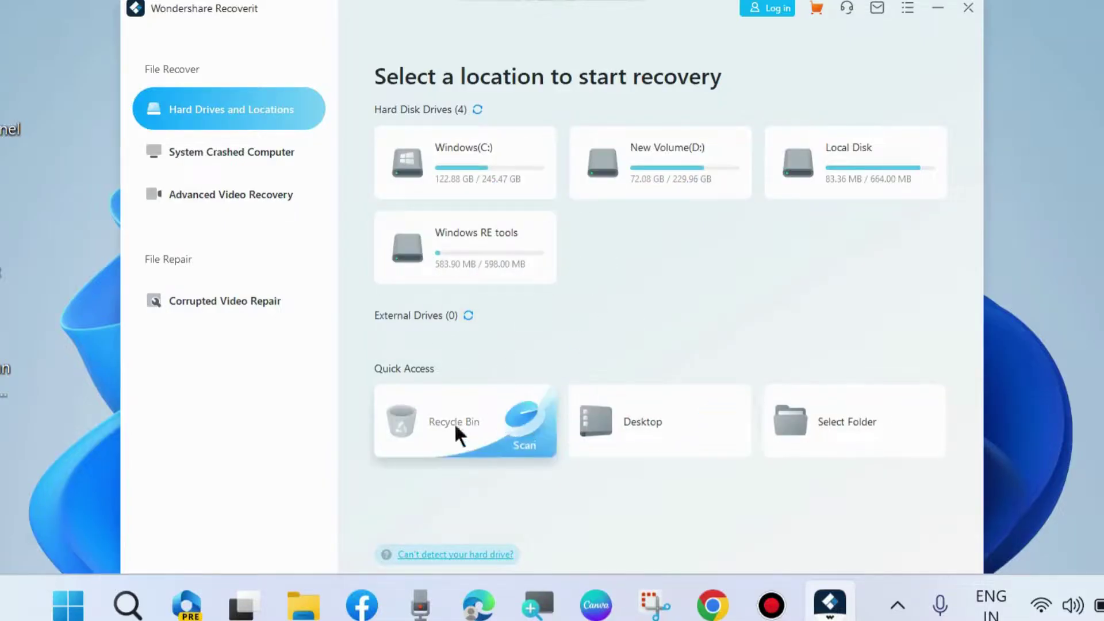
Step: Scan the Recycle Bin for lost files in Wondershare Recoverit and dismiss the scan completion message
left_click(470, 423)
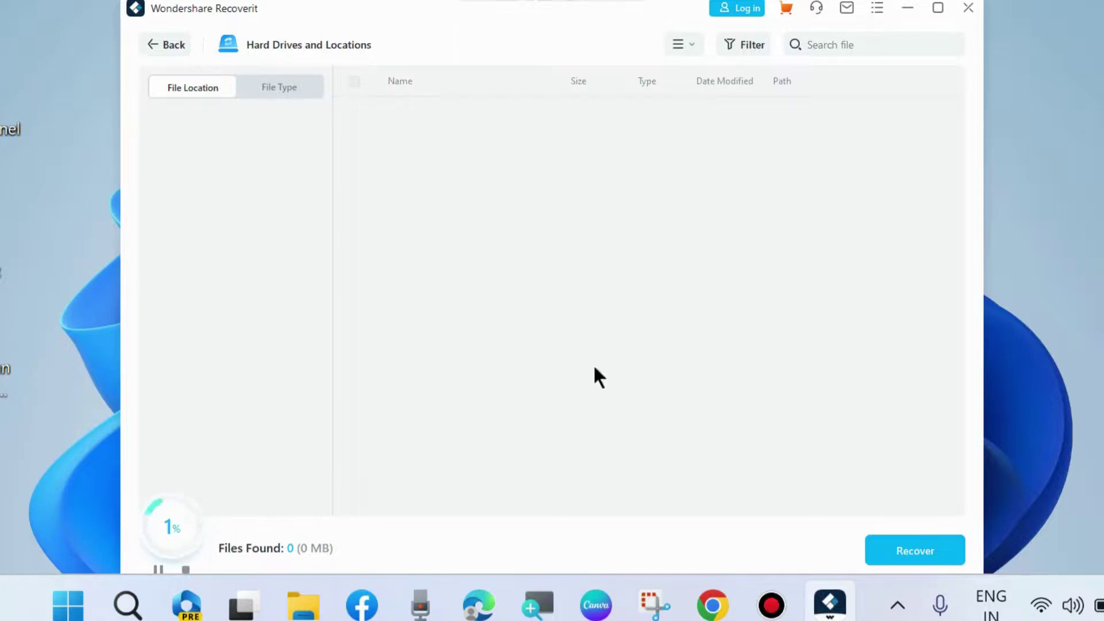
left_click_drag(510, 35, 512, 1)
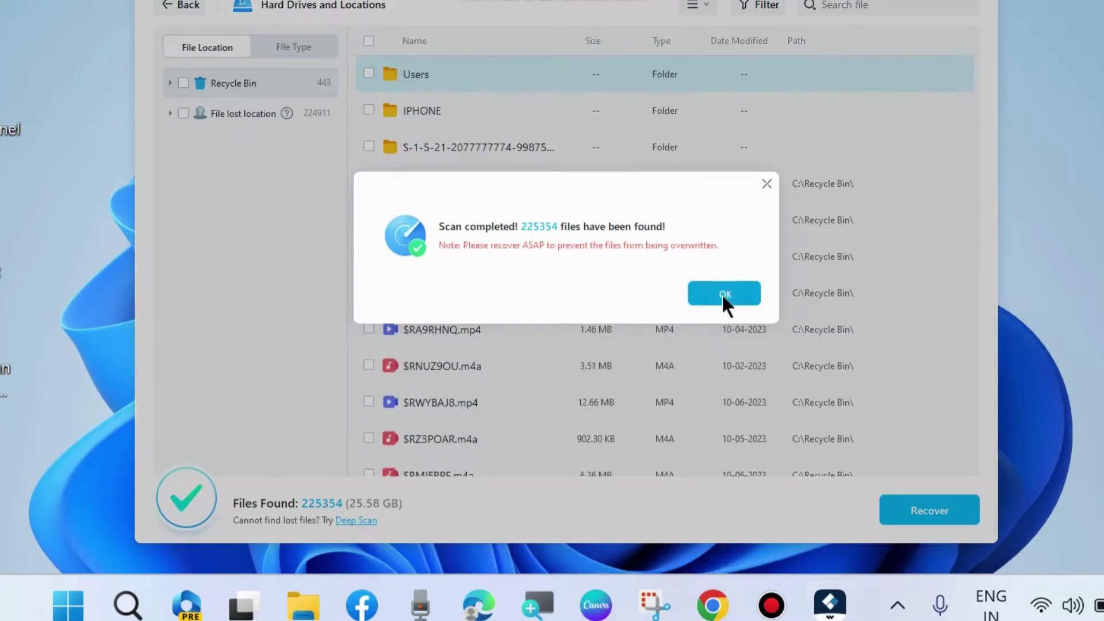
left_click(722, 293)
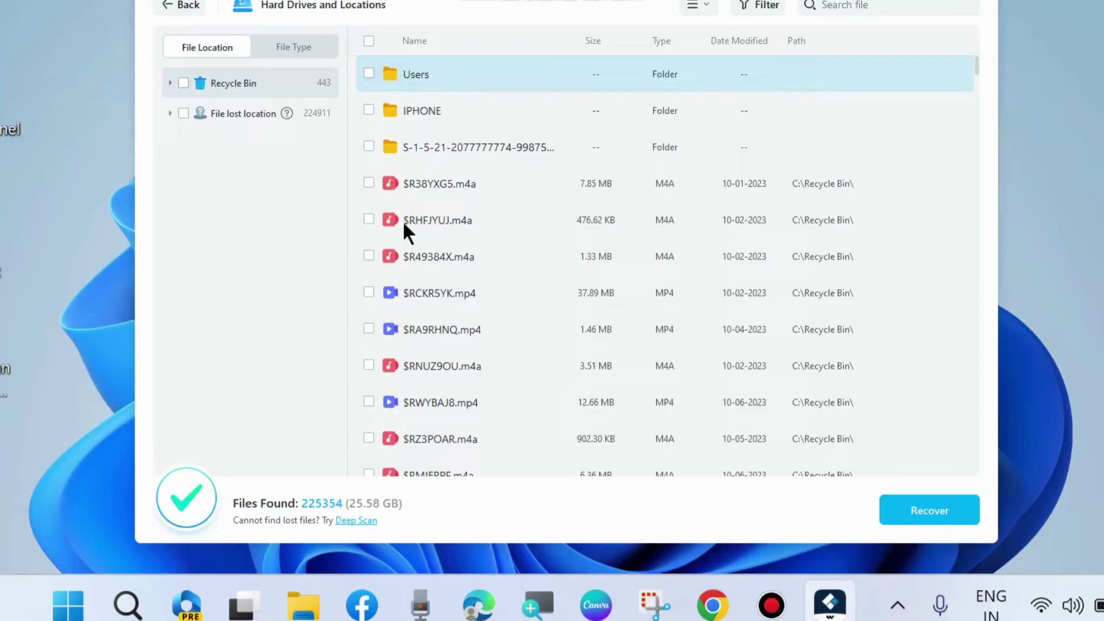
Step: Select the IPHONE and S-1-5-21 folders and the files $R38YXG5.m4a, $RHFJYUJ.m4a, $R49384X.m4a and $RCKR5YK.mp4 for recovery
left_click(368, 219)
left_click(368, 183)
left_click(366, 146)
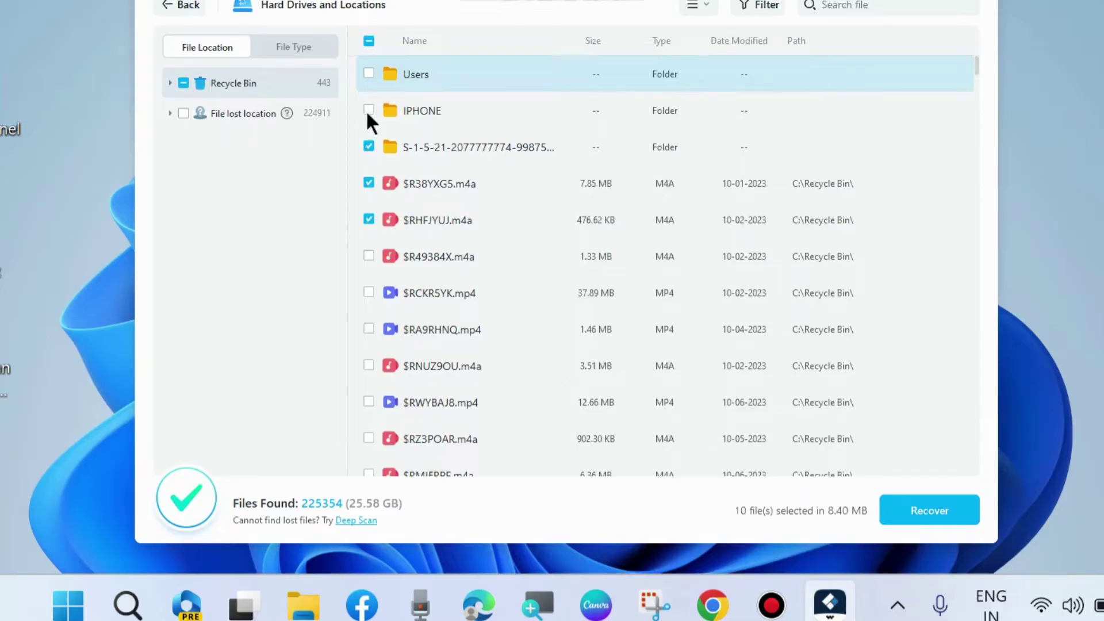
left_click(368, 111)
left_click(368, 257)
left_click(369, 292)
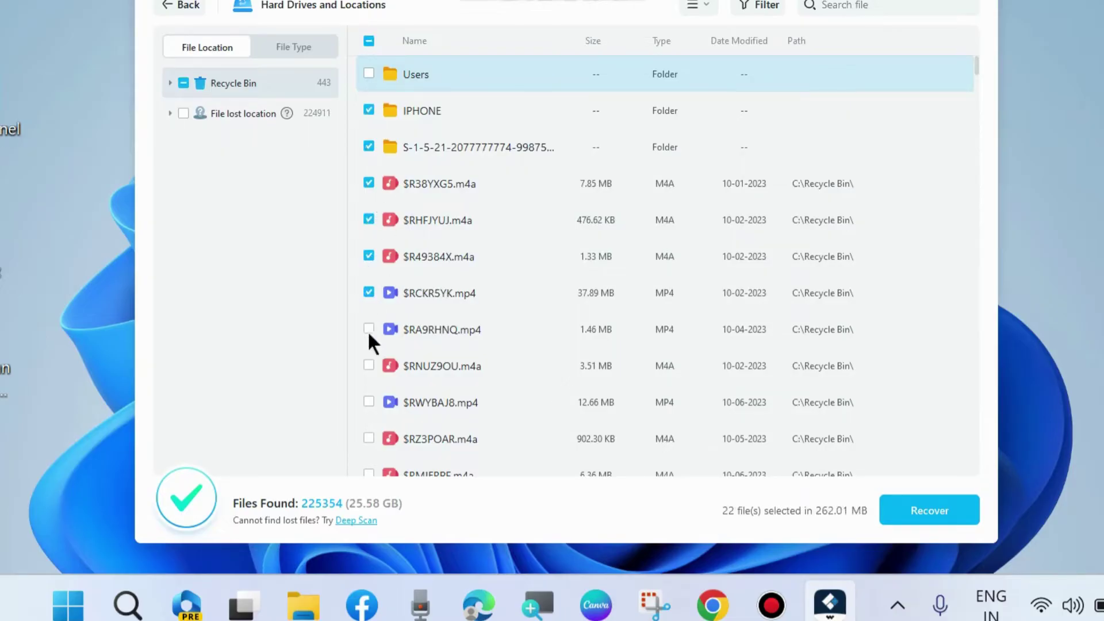